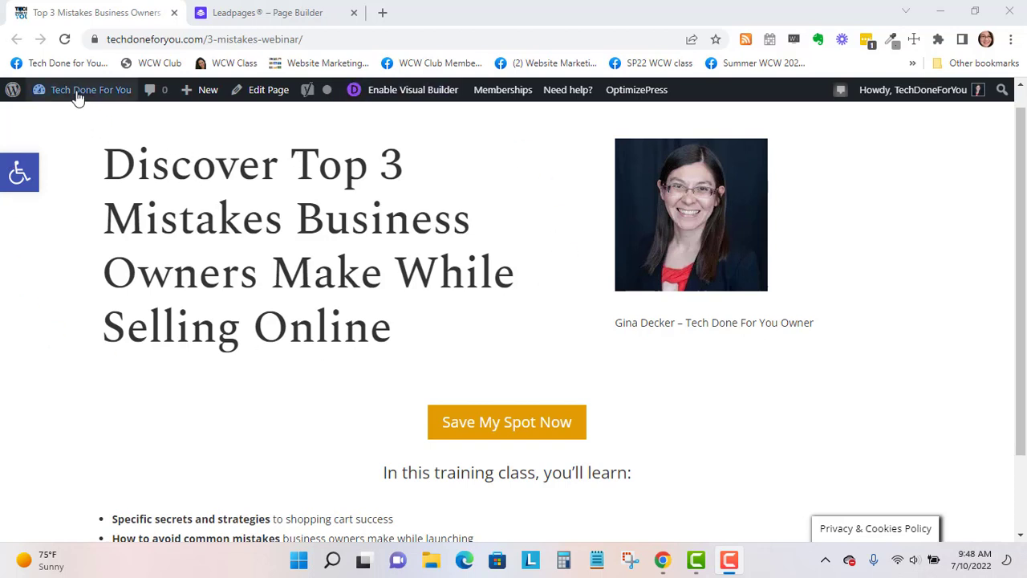
# Open the live '3 Mistakes' webinar page in the editor from the admin bar's Edit Page
pyautogui.moveTo(76, 94)
pyautogui.click(270, 91)
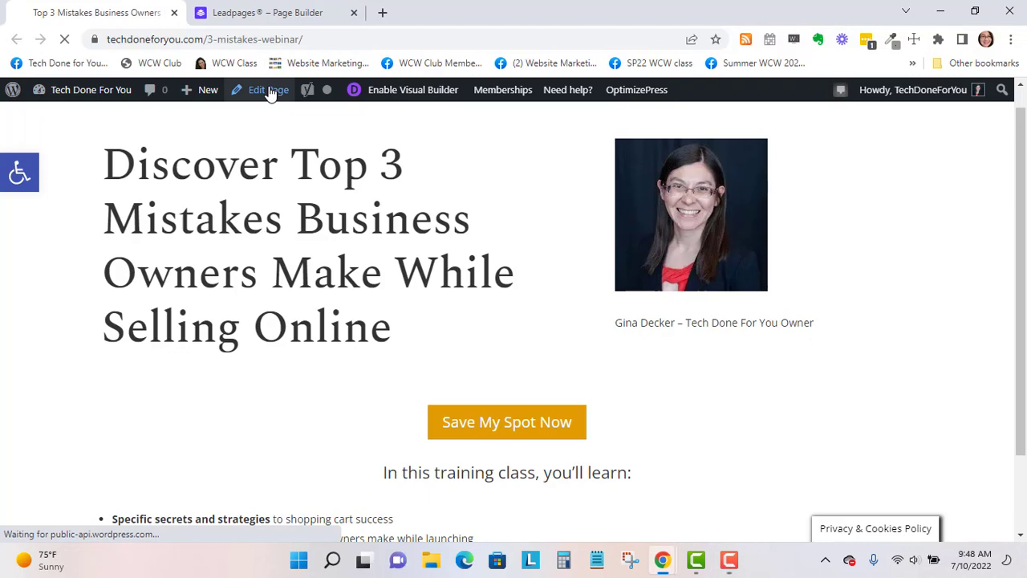
# Scroll the Leadpages interview page from its intro down to the lower SAVE MY SEAT NOW button
pyautogui.click(260, 14)
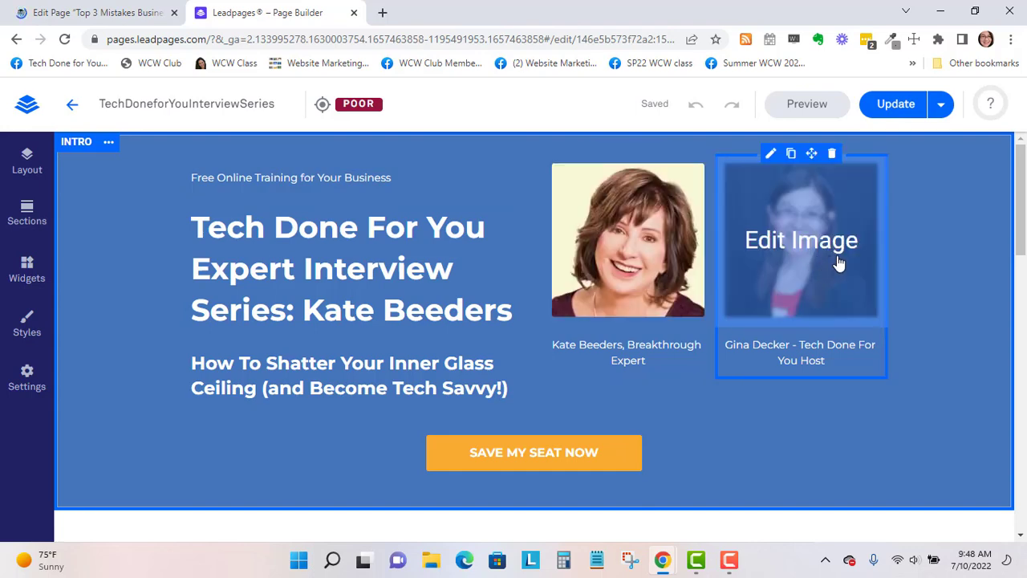
pyautogui.scroll(-1, 907, 319)
pyautogui.scroll(-1, 906, 317)
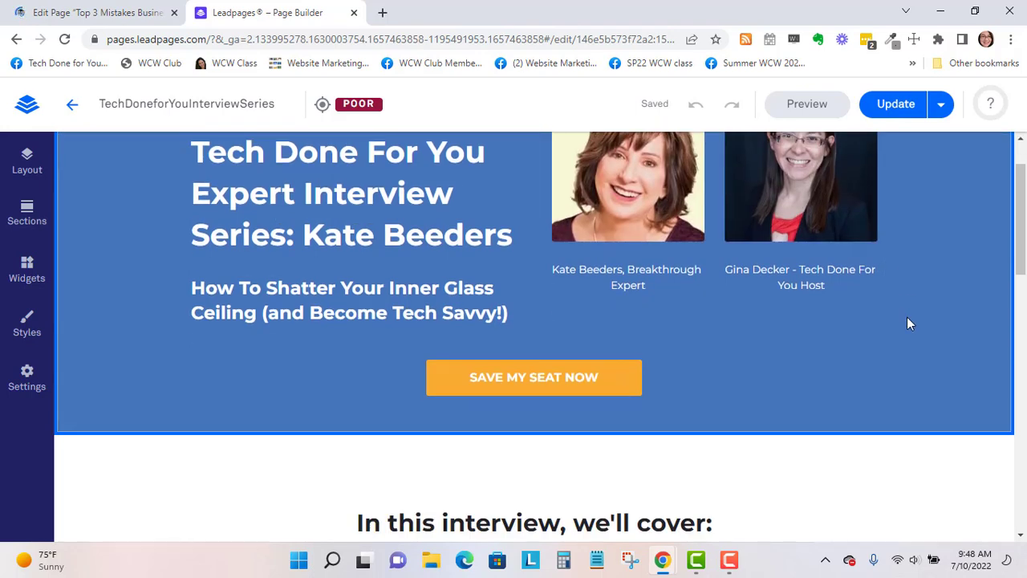
pyautogui.scroll(-1, 907, 317)
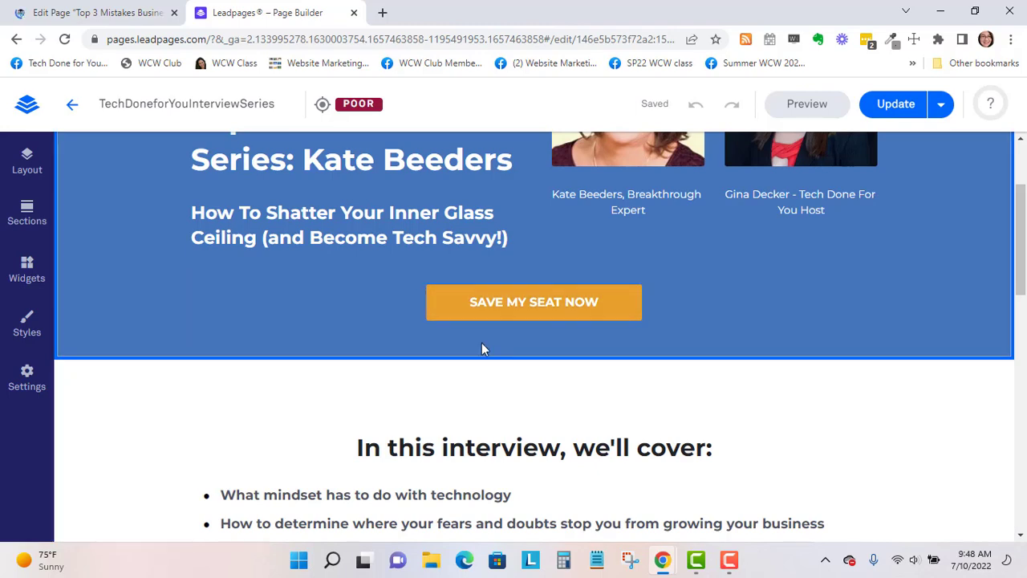
pyautogui.scroll(2, 704, 326)
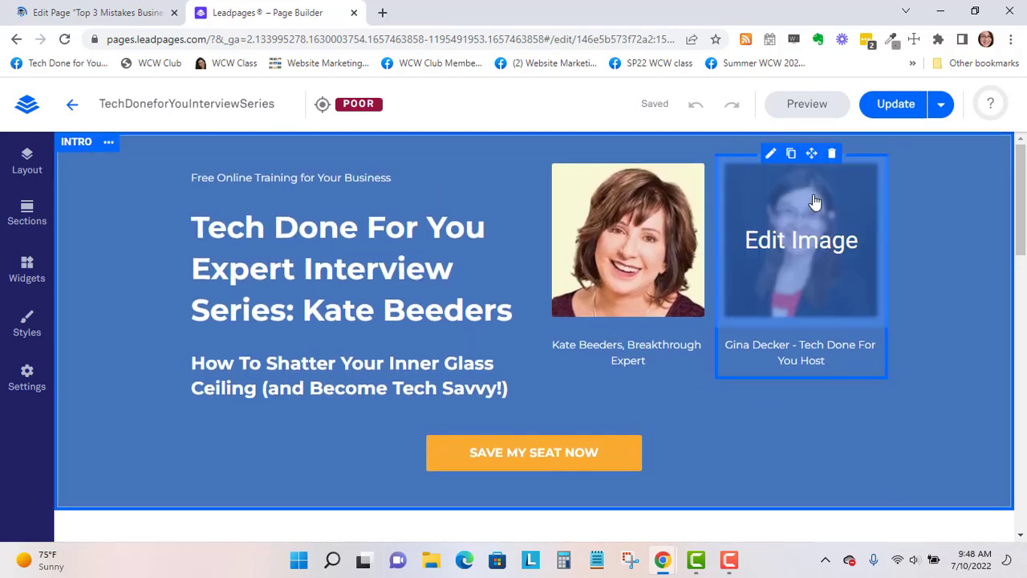
pyautogui.scroll(-2, 276, 393)
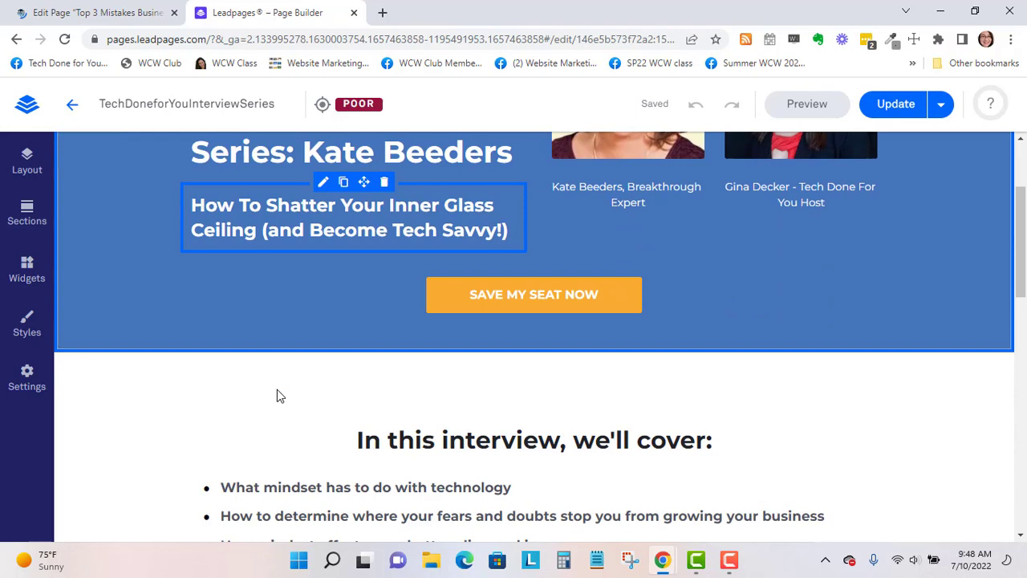
pyautogui.scroll(-1, 277, 393)
pyautogui.scroll(-2, 321, 329)
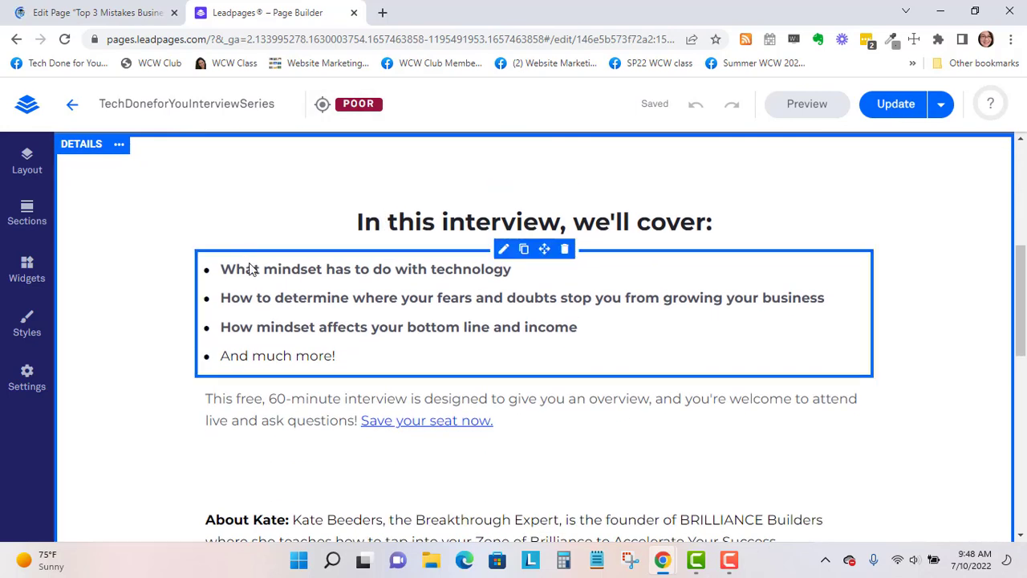
pyautogui.scroll(-4, 332, 355)
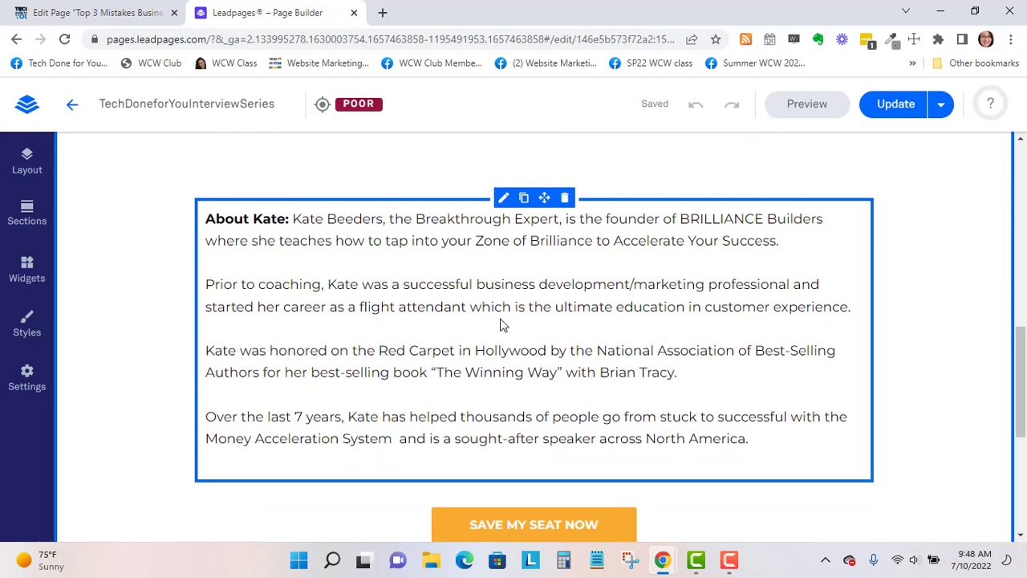
pyautogui.scroll(-2, 501, 323)
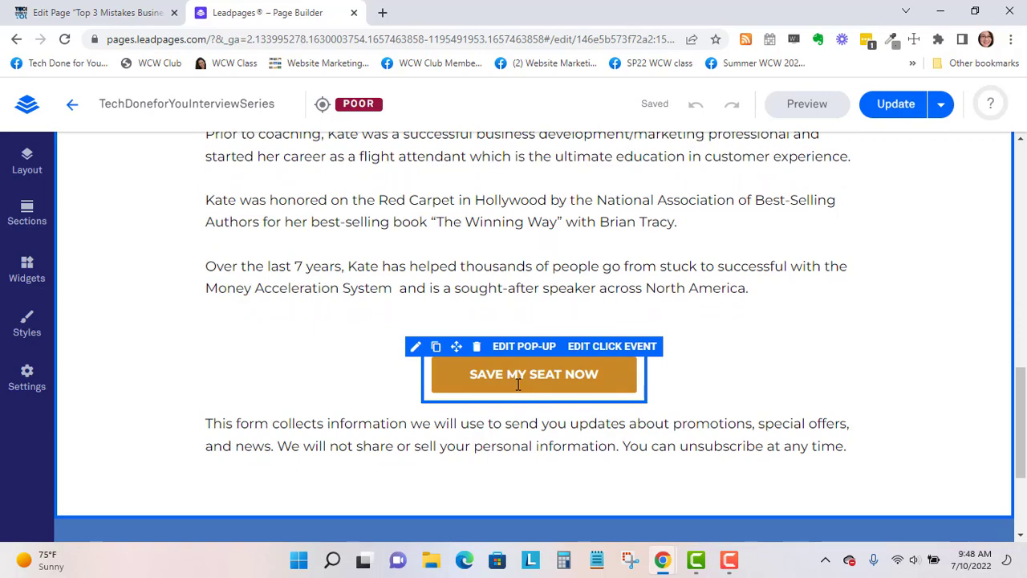
pyautogui.click(77, 13)
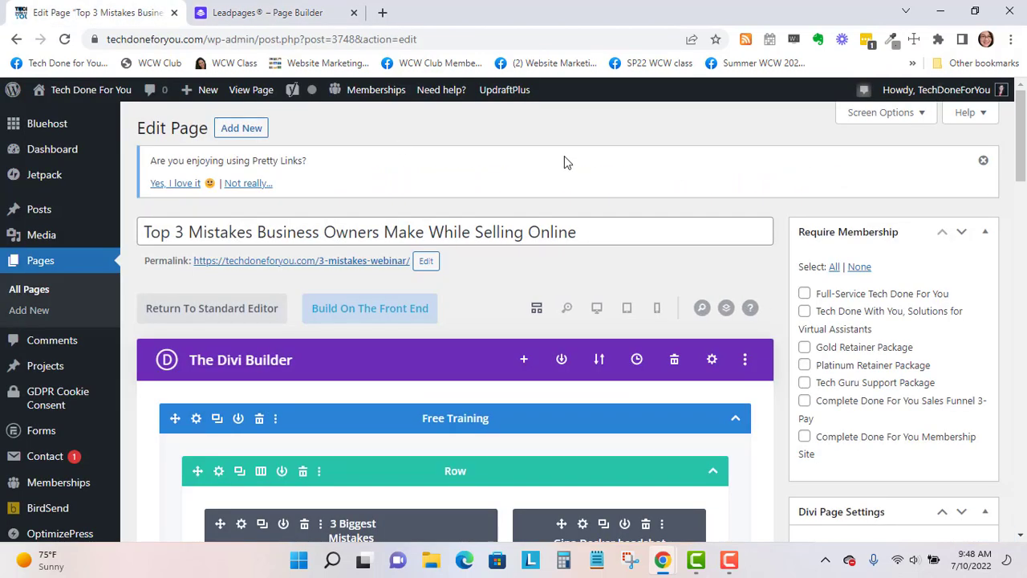
pyautogui.scroll(-1, 565, 164)
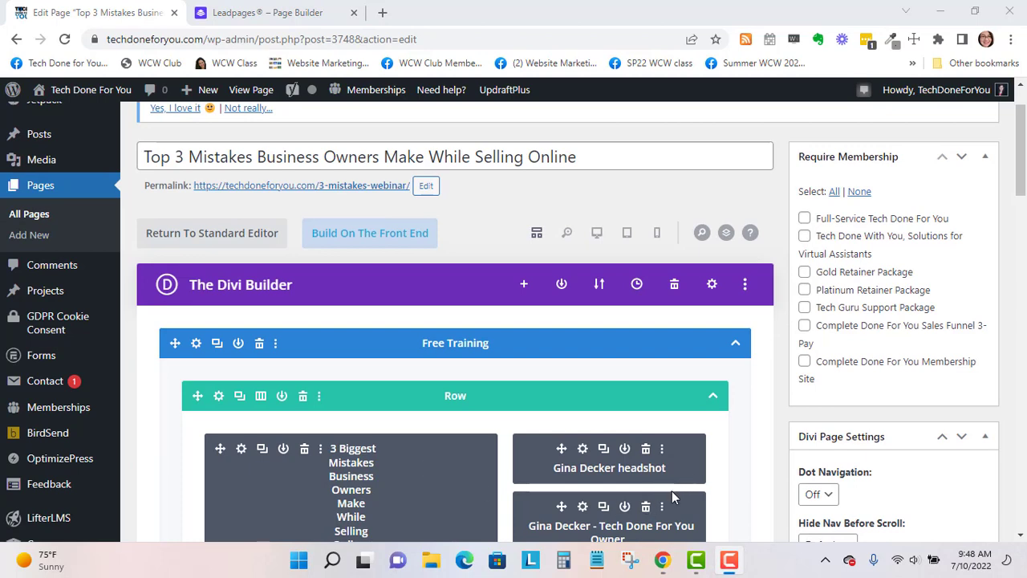
pyautogui.scroll(-1, 441, 341)
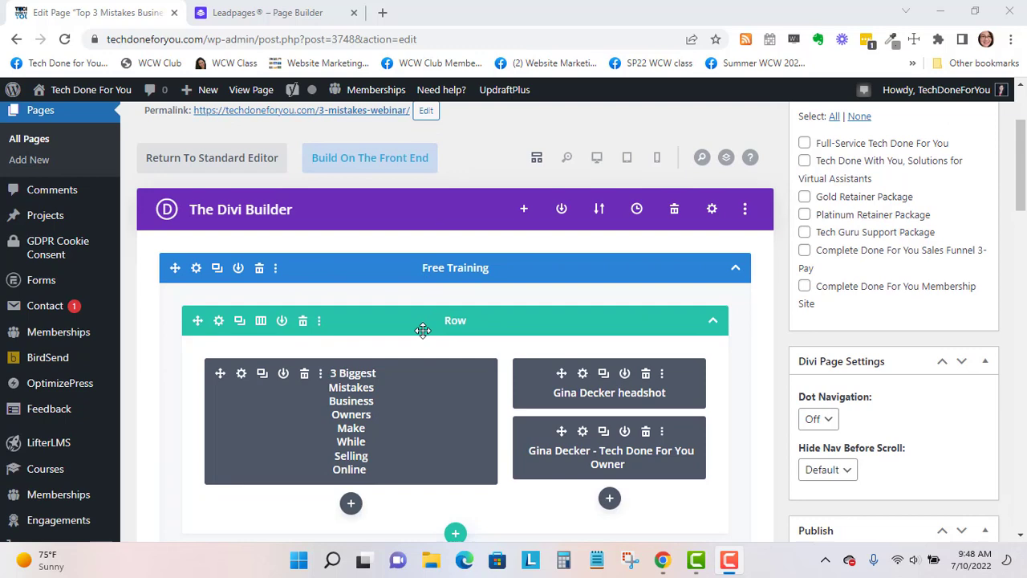
pyautogui.scroll(-1, 415, 342)
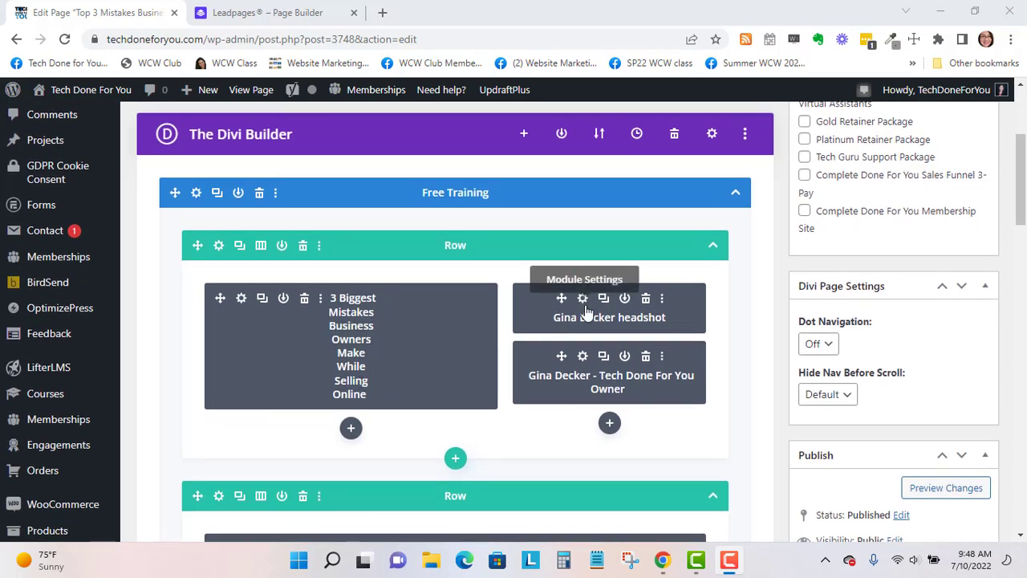
pyautogui.click(271, 13)
pyautogui.scroll(10, 768, 367)
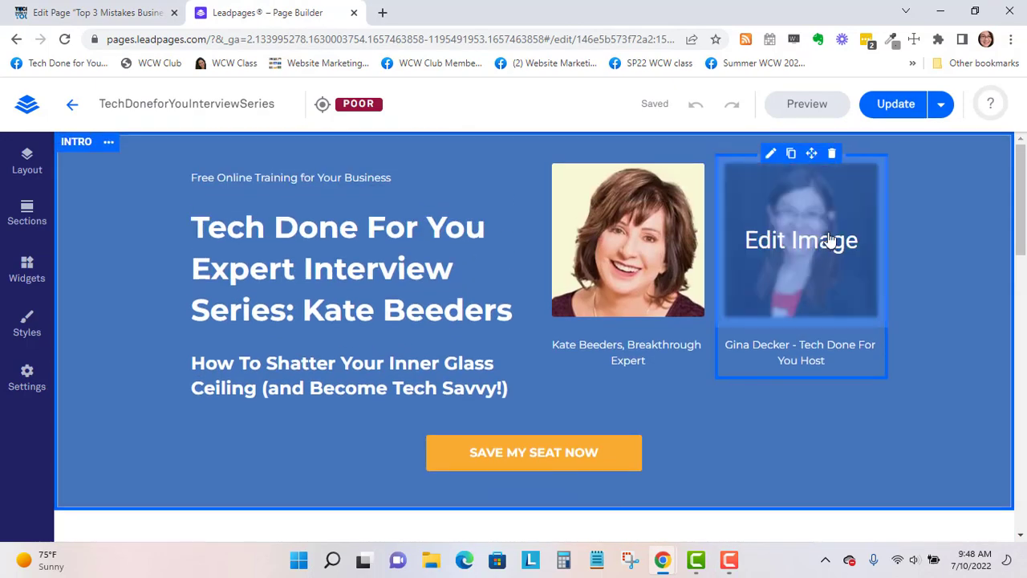
pyautogui.click(75, 13)
pyautogui.scroll(-4, 598, 385)
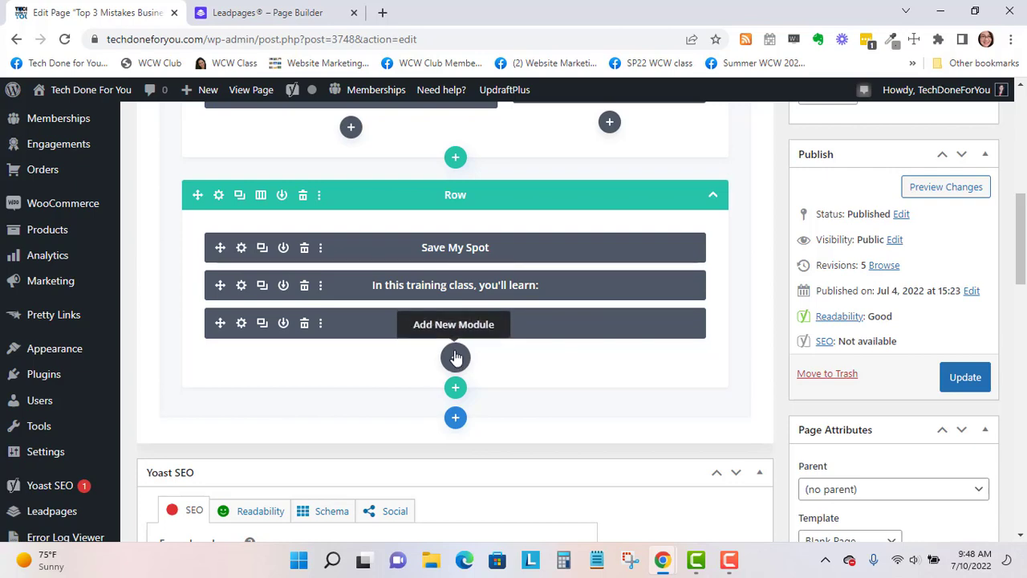
pyautogui.click(240, 12)
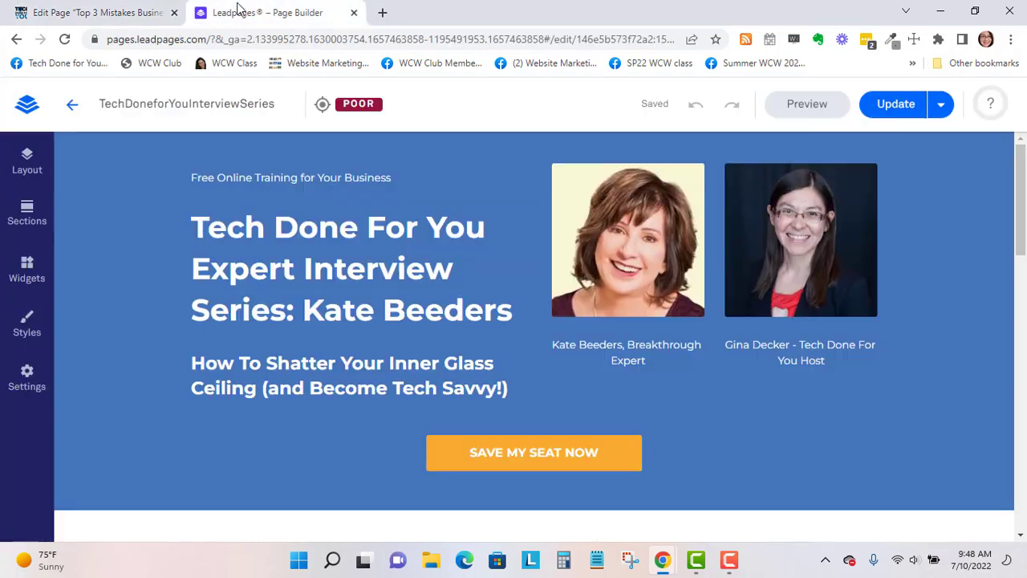
pyautogui.scroll(-2, 545, 409)
pyautogui.scroll(-5, 545, 409)
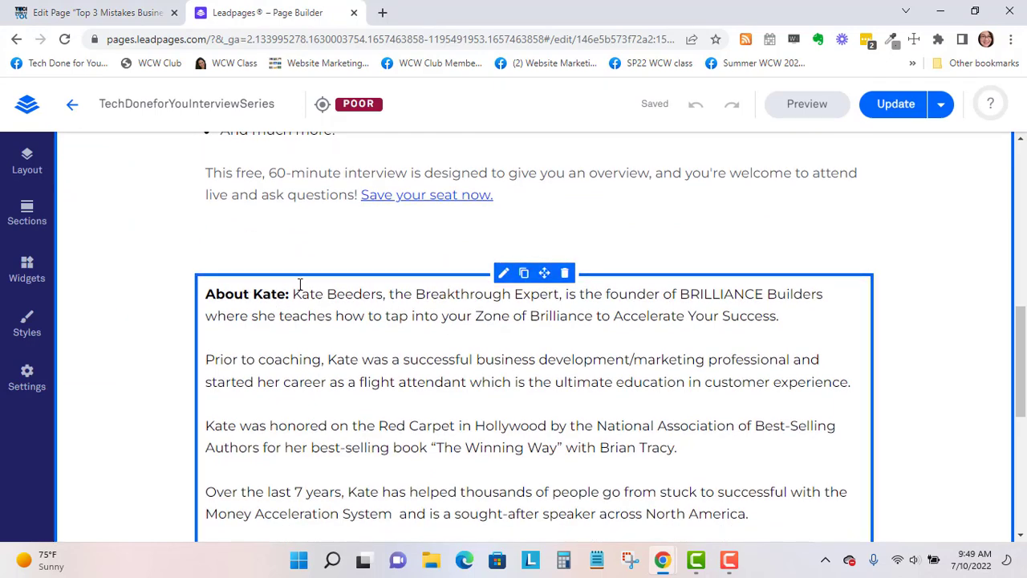
pyautogui.click(96, 12)
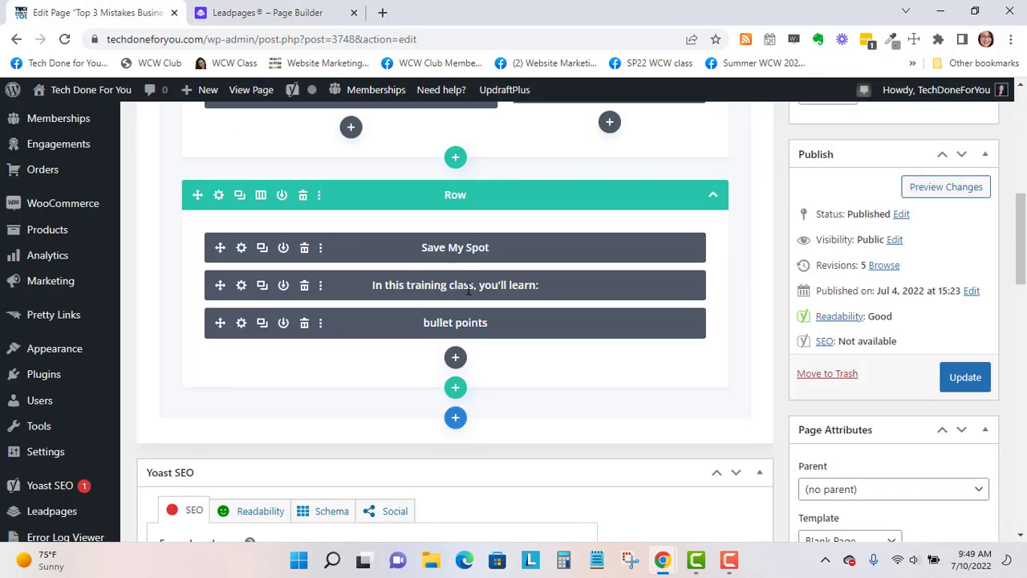
# Add a Text module below the bullet points module
pyautogui.click(455, 358)
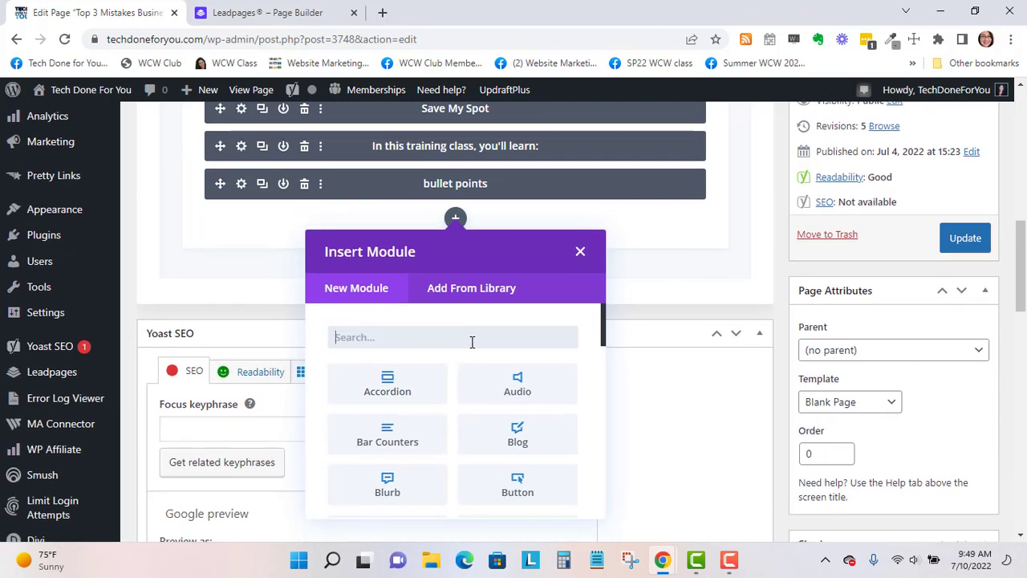
pyautogui.write('te')
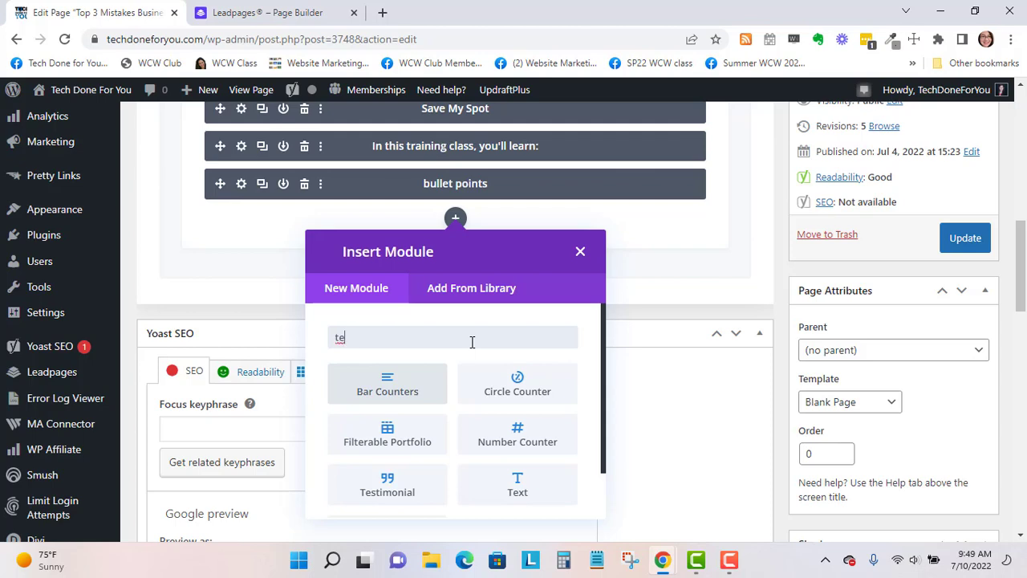
pyautogui.click(519, 488)
pyautogui.scroll(-3, 441, 317)
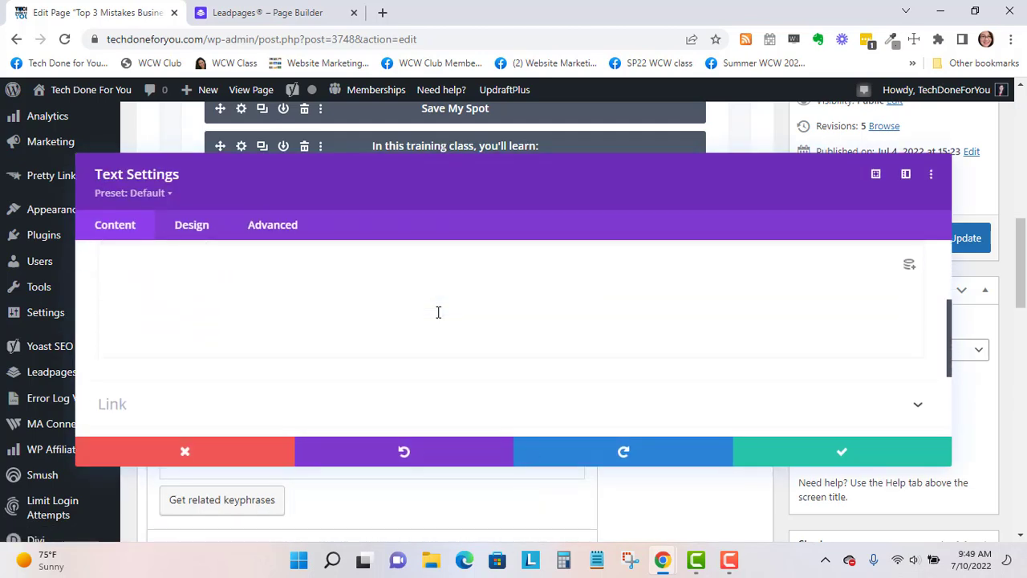
pyautogui.scroll(2, 322, 299)
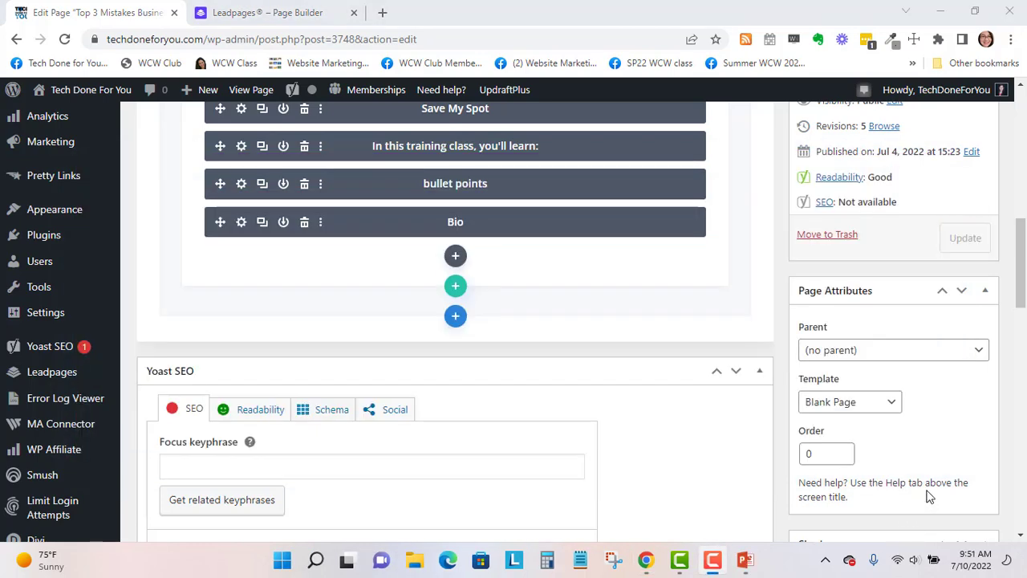
# Check the Bio module's bio text and Admin Label, confirm it, and update the page
pyautogui.click(241, 221)
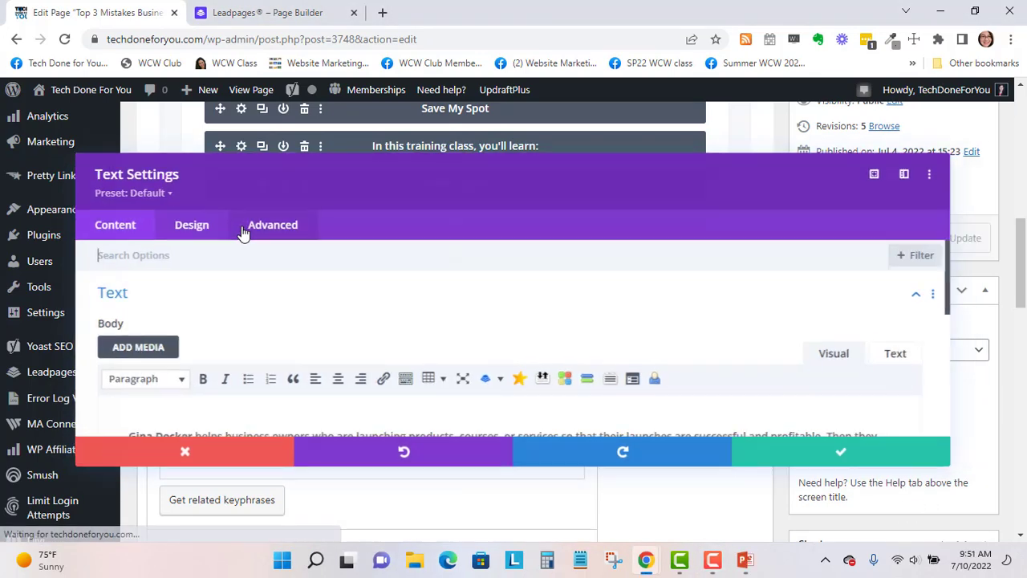
pyautogui.scroll(-1, 250, 360)
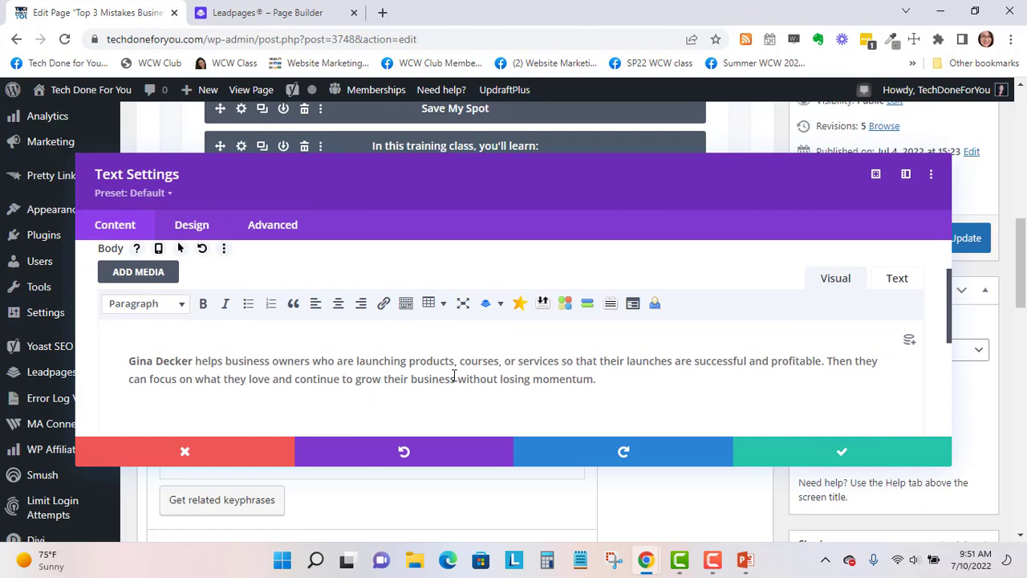
pyautogui.scroll(-4, 454, 374)
pyautogui.click(183, 347)
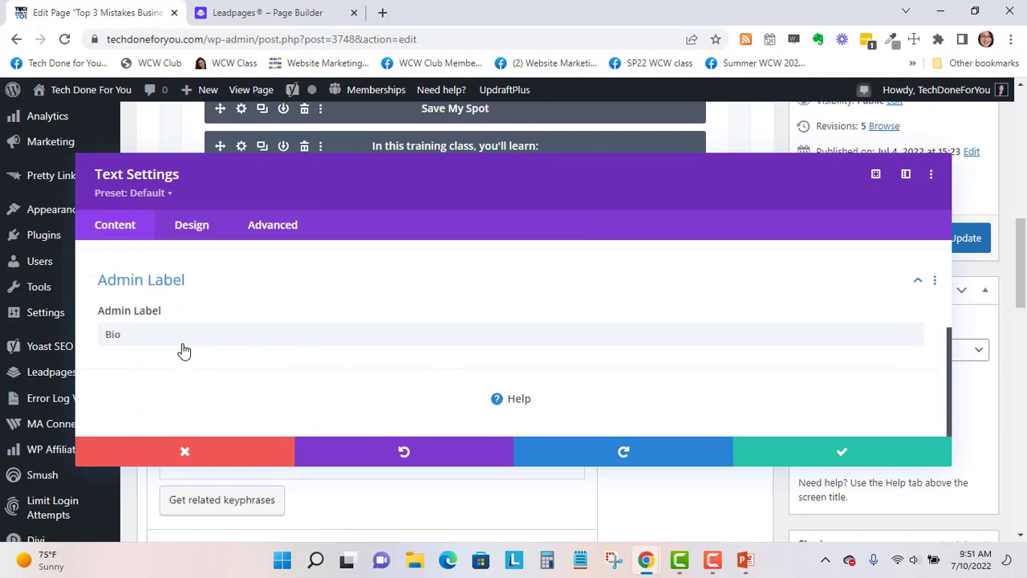
pyautogui.click(843, 458)
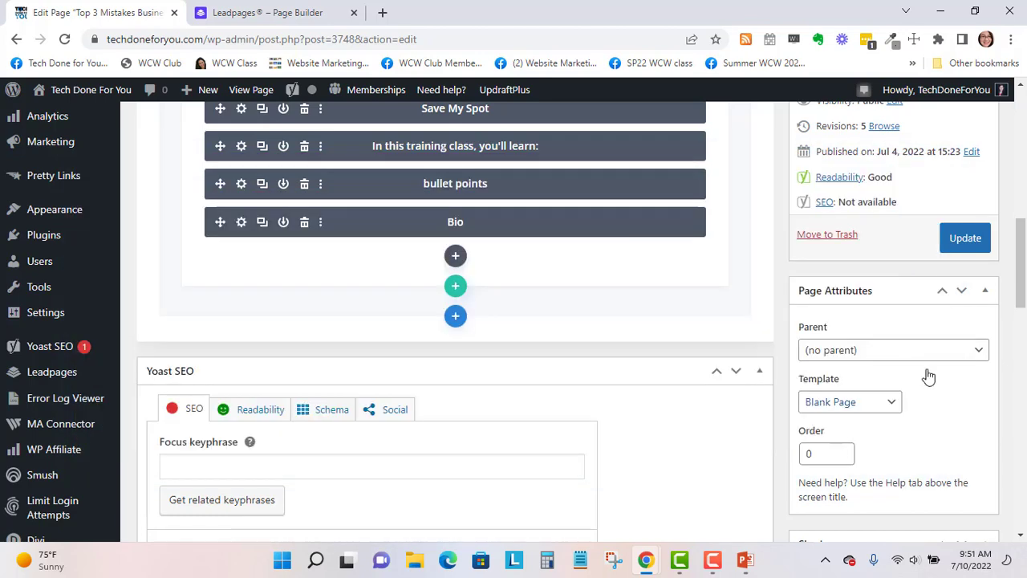
pyautogui.click(966, 237)
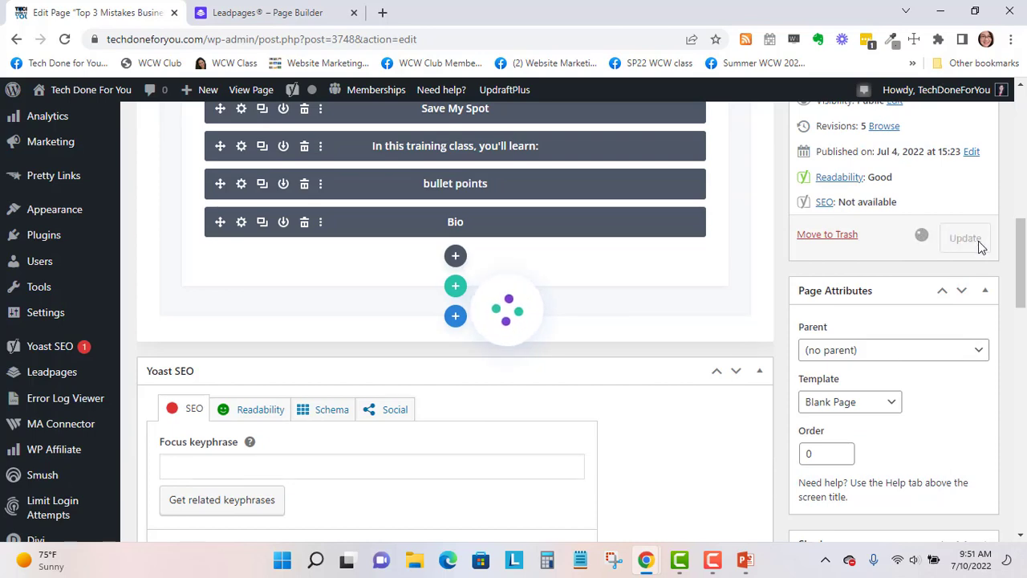
# Open the 3-mistakes-webinar permalink in a new browser tab
pyautogui.scroll(10, 374, 307)
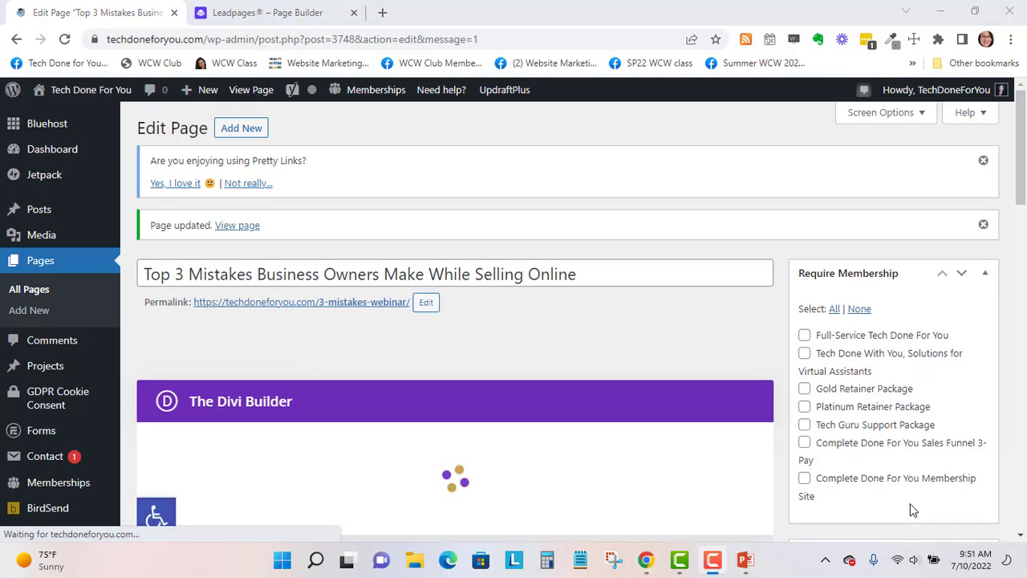
pyautogui.rightClick(285, 308)
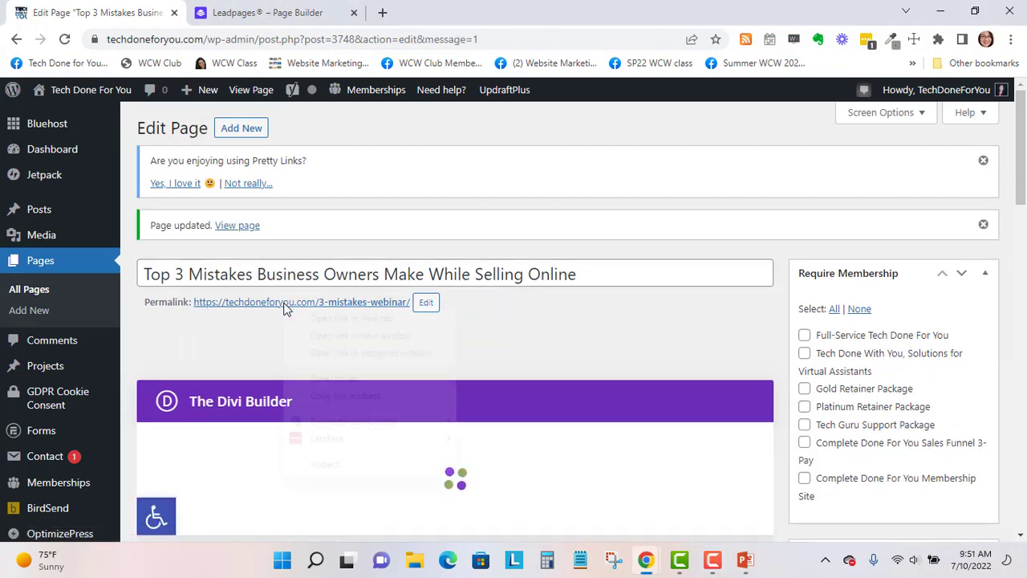
pyautogui.click(353, 318)
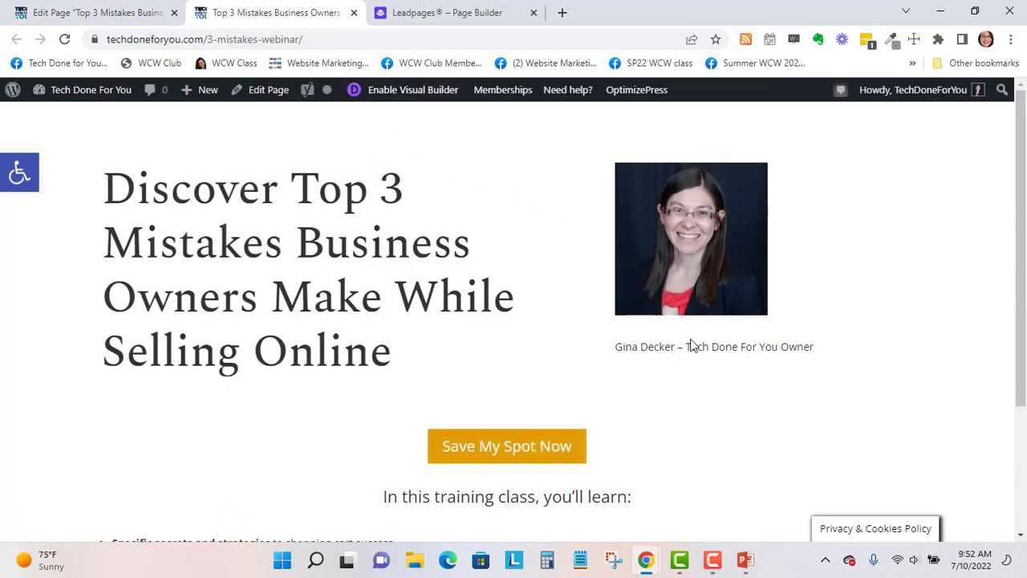
# Review the live page's headline, bullets and bio, then find Leadpages' closing Save My Seat Now button
pyautogui.scroll(-2, 688, 342)
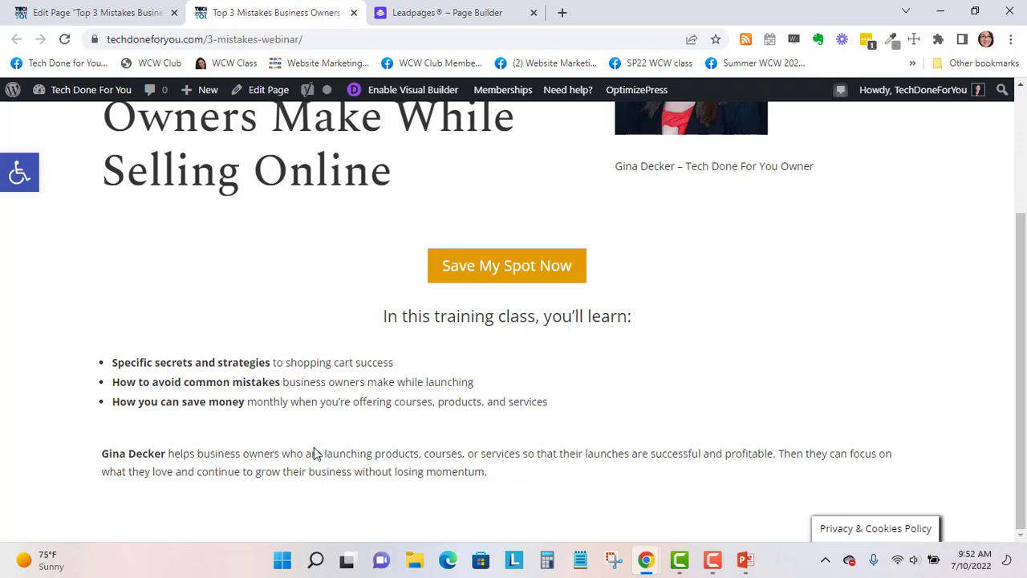
pyautogui.click(450, 18)
pyautogui.scroll(-4, 484, 305)
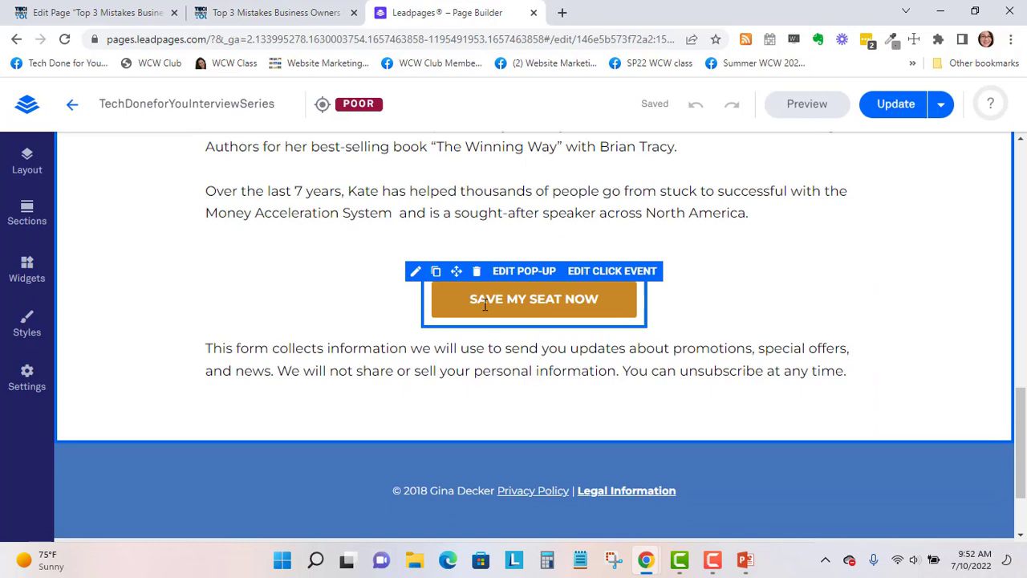
# Duplicate the Save My Spot button, move the copy below the Bio module, and update
pyautogui.click(57, 14)
pyautogui.scroll(-6, 403, 262)
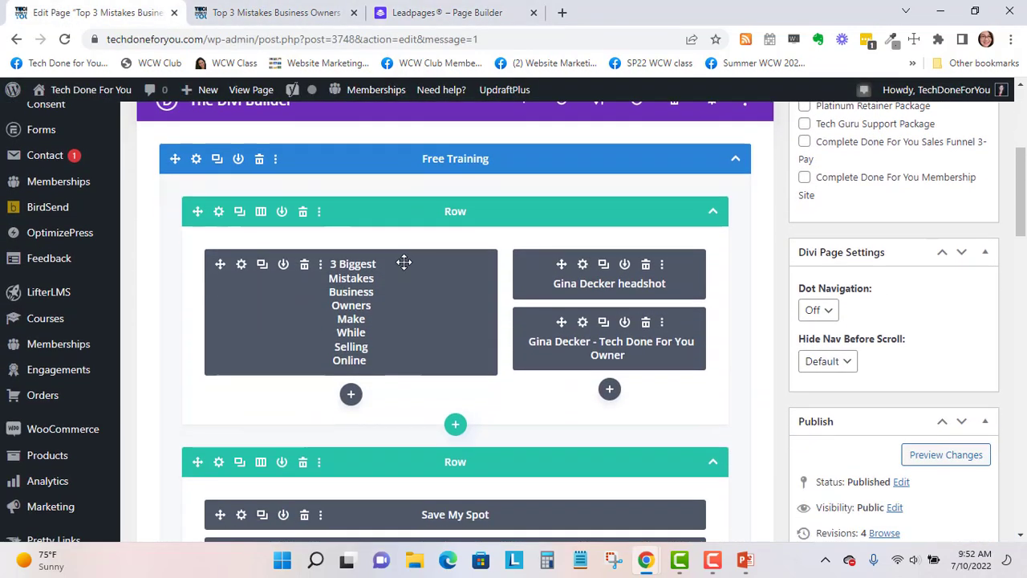
pyautogui.scroll(-1, 421, 268)
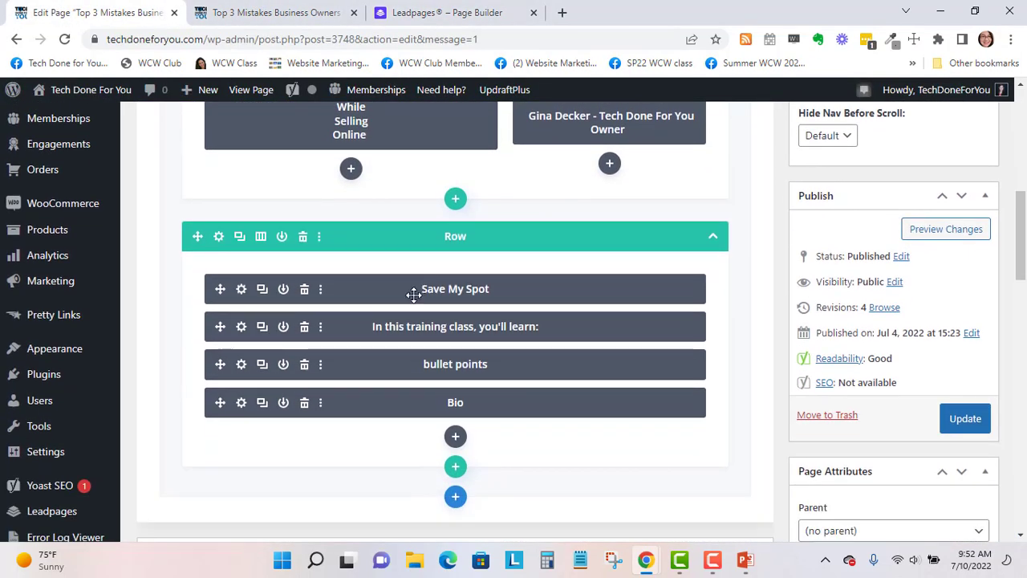
pyautogui.click(262, 290)
pyautogui.scroll(-1, 404, 325)
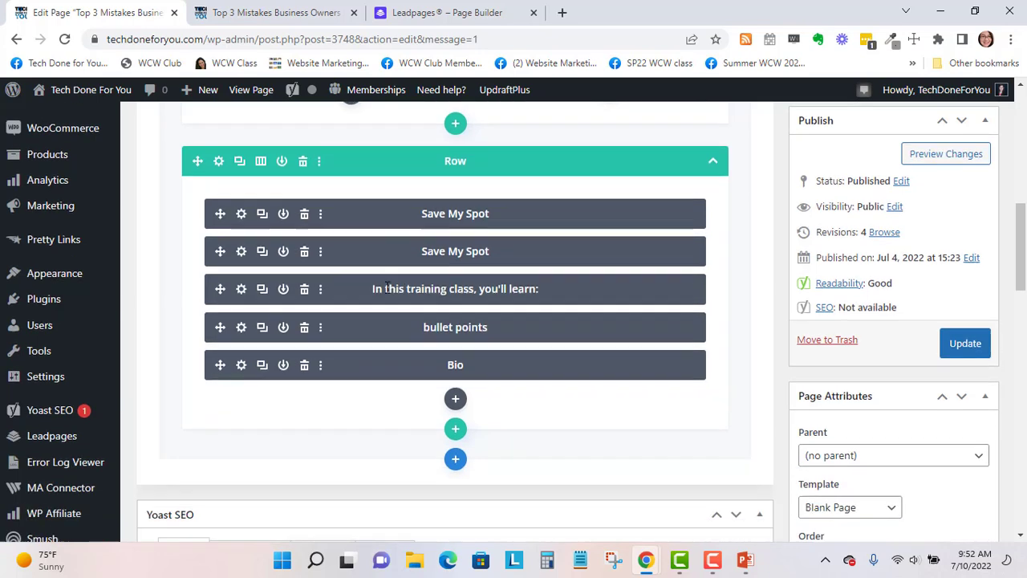
pyautogui.moveTo(219, 253); pyautogui.dragTo(222, 390)
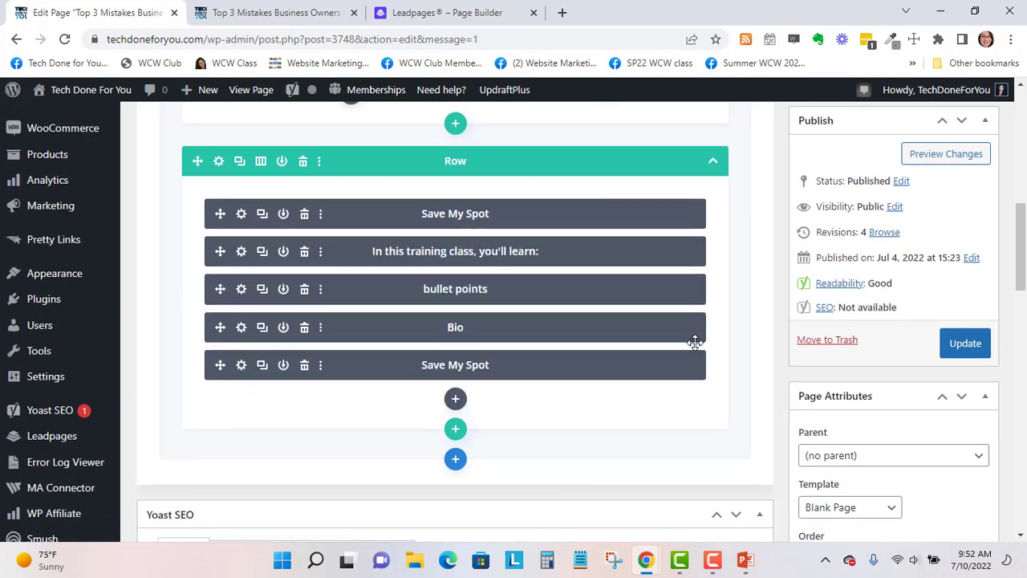
pyautogui.click(971, 350)
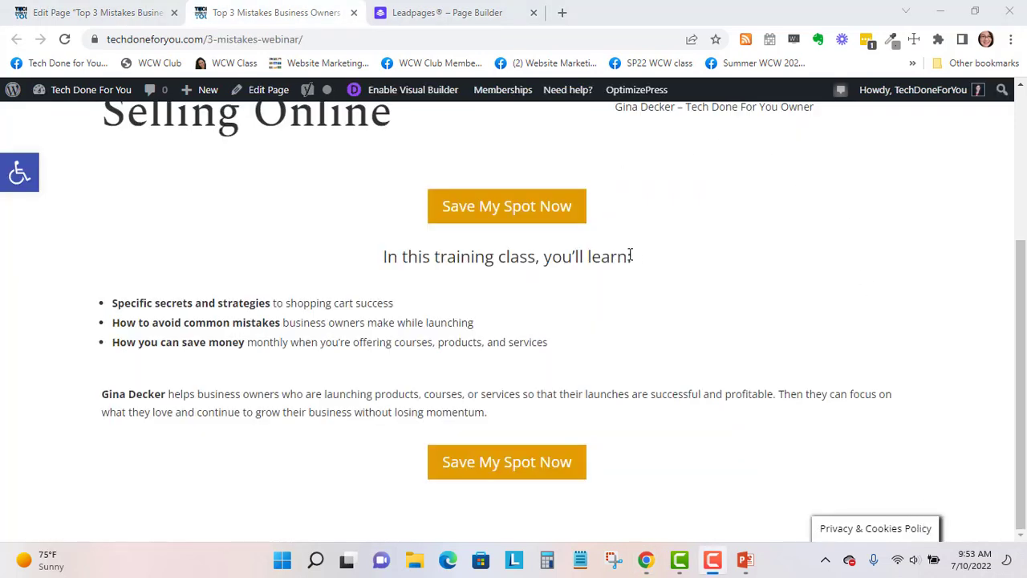
# Scroll the live page down to the second Save My Spot Now button below the bio
pyautogui.scroll(3, 642, 273)
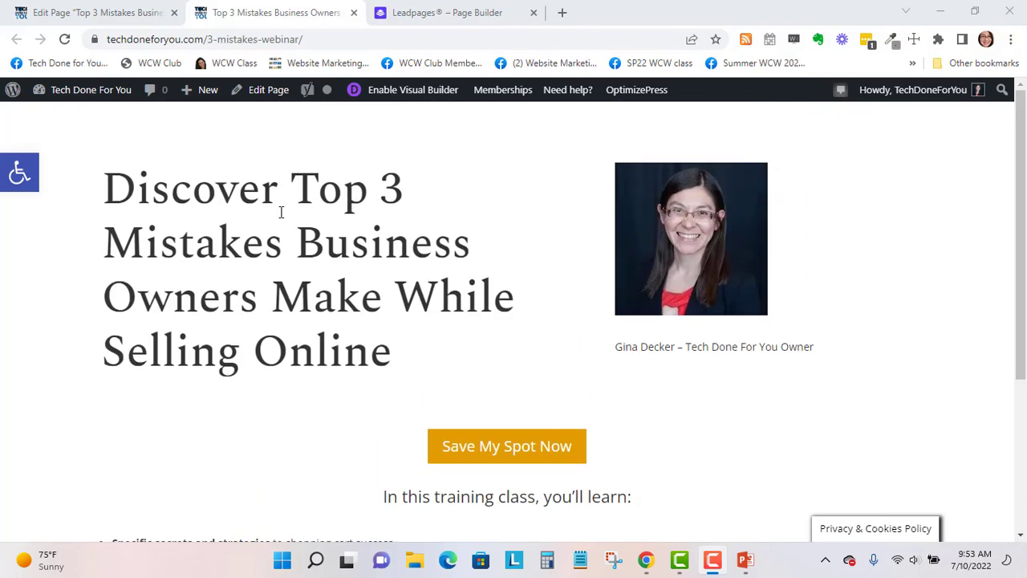
pyautogui.scroll(-2, 458, 348)
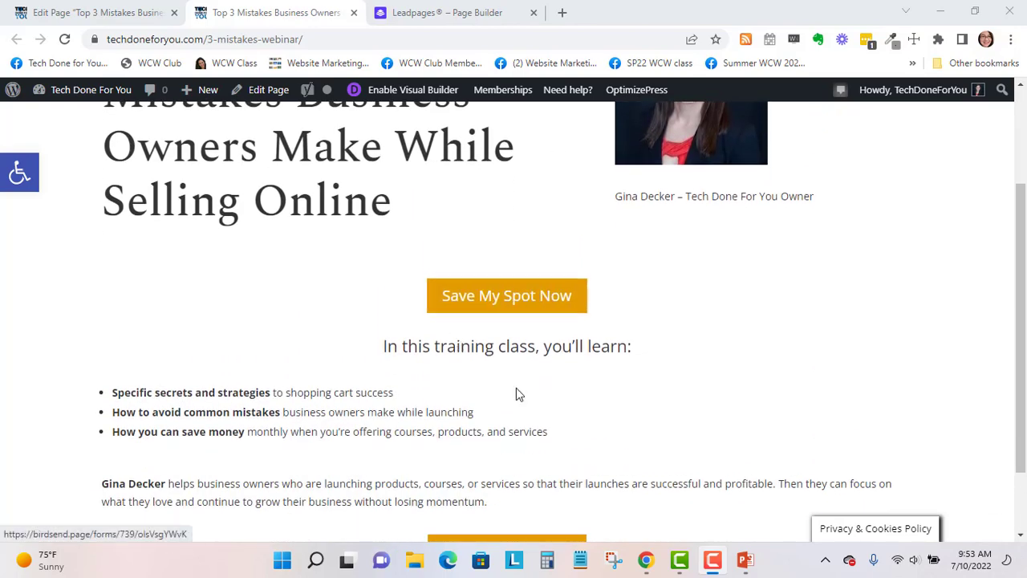
pyautogui.scroll(-1, 522, 339)
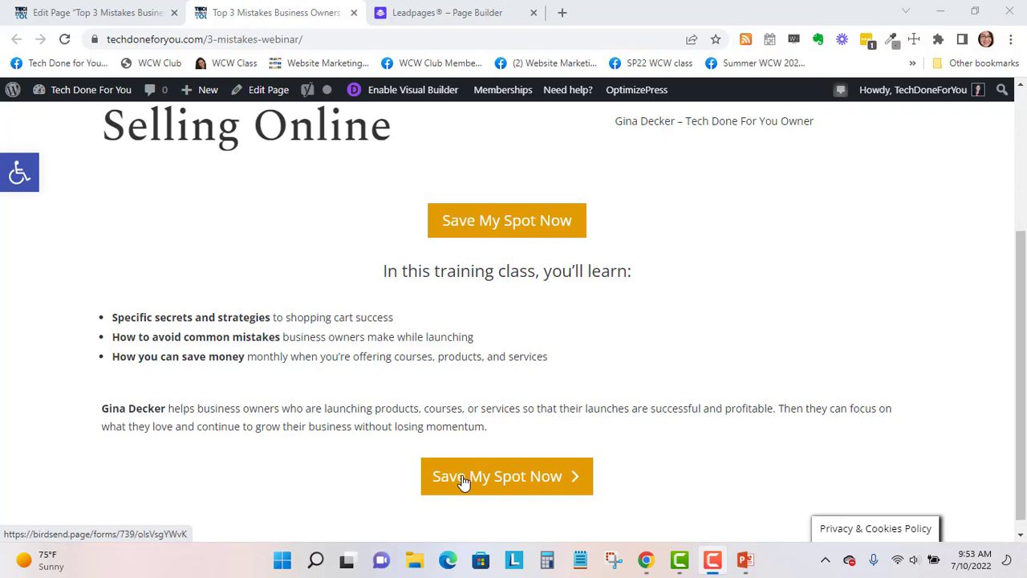
# Follow the second Save My Spot Now button to the BirdSend form with its Register Now button
pyautogui.click(497, 224)
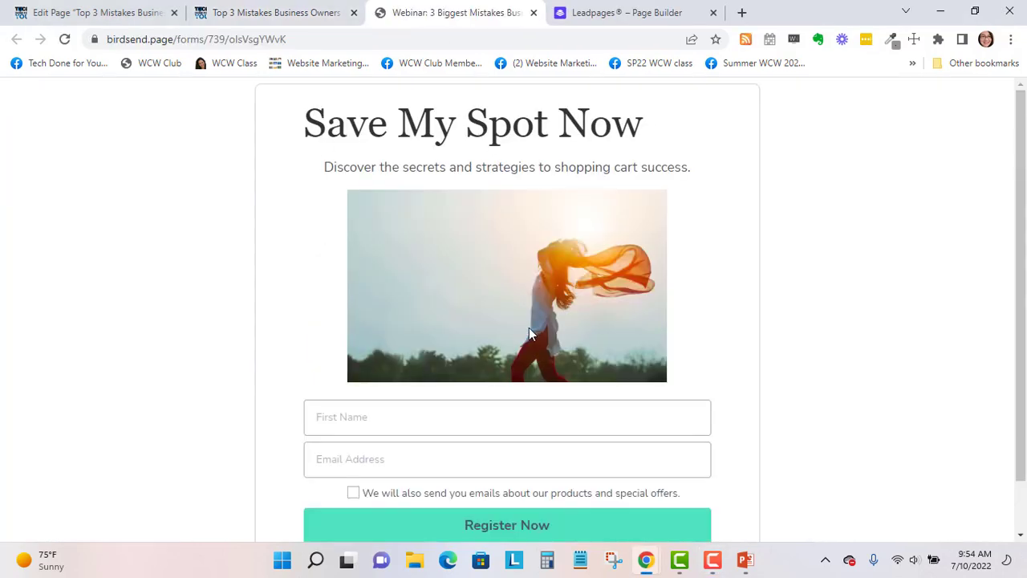
pyautogui.scroll(-1, 529, 329)
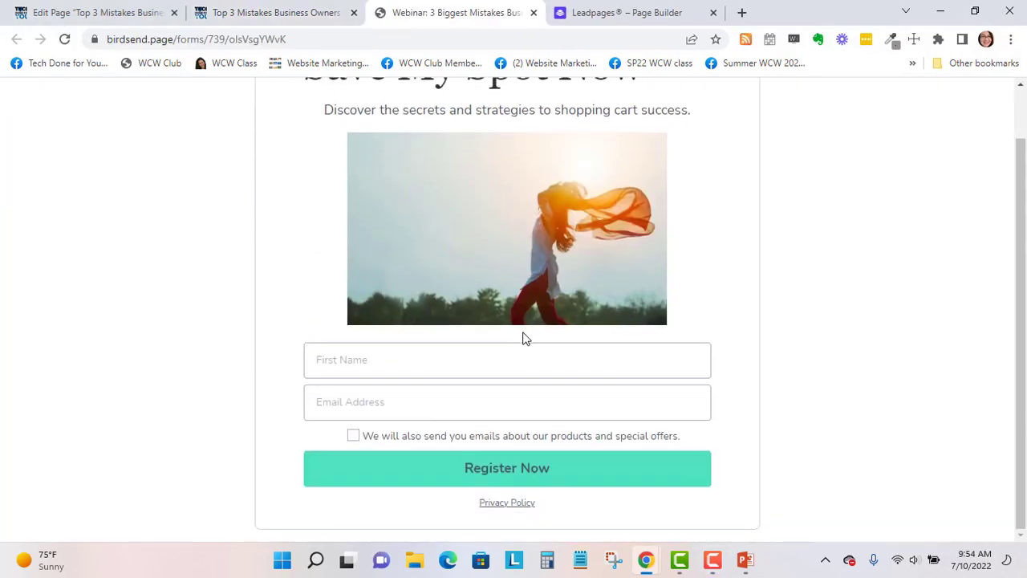